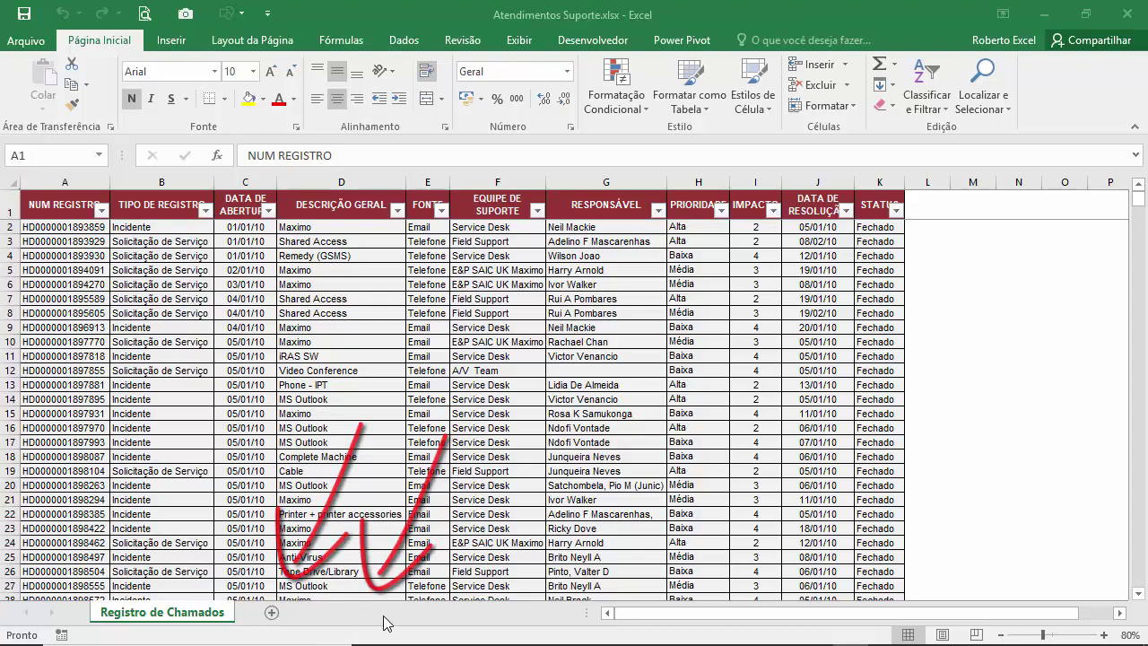
Review the ticket register's columns in Atendimentos Suporte.xlsx, including opening date, source, responsible person and priority, and close the workbook.
left_click(68, 202)
left_click_drag(68, 202, 883, 417)
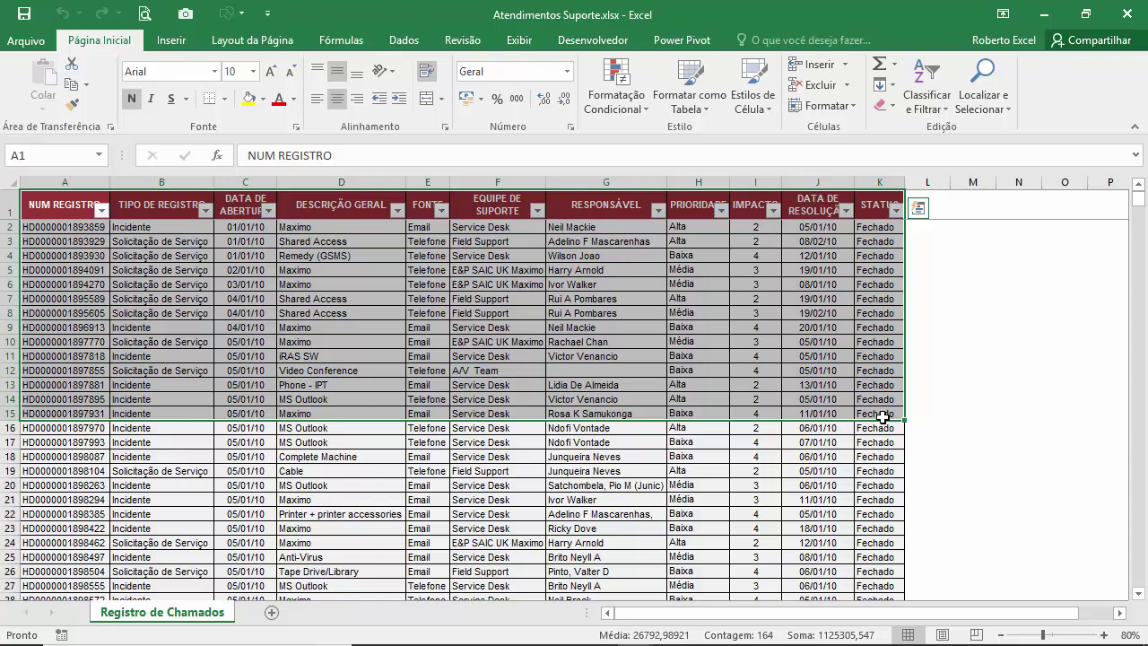
left_click(174, 182)
left_click(244, 180)
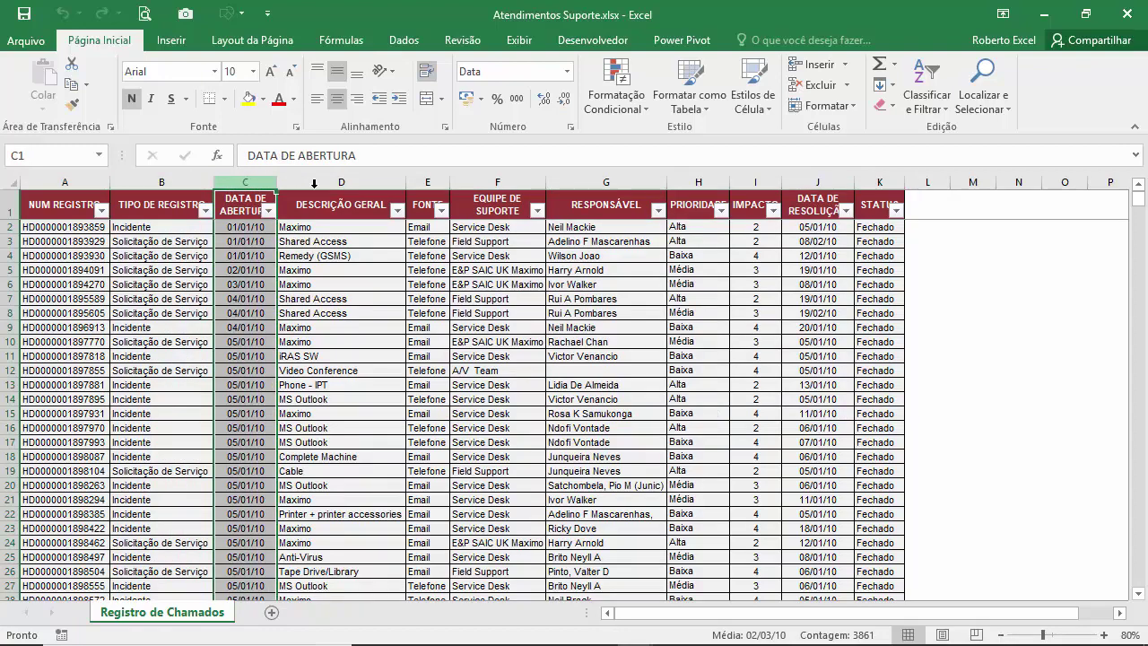
left_click(426, 182)
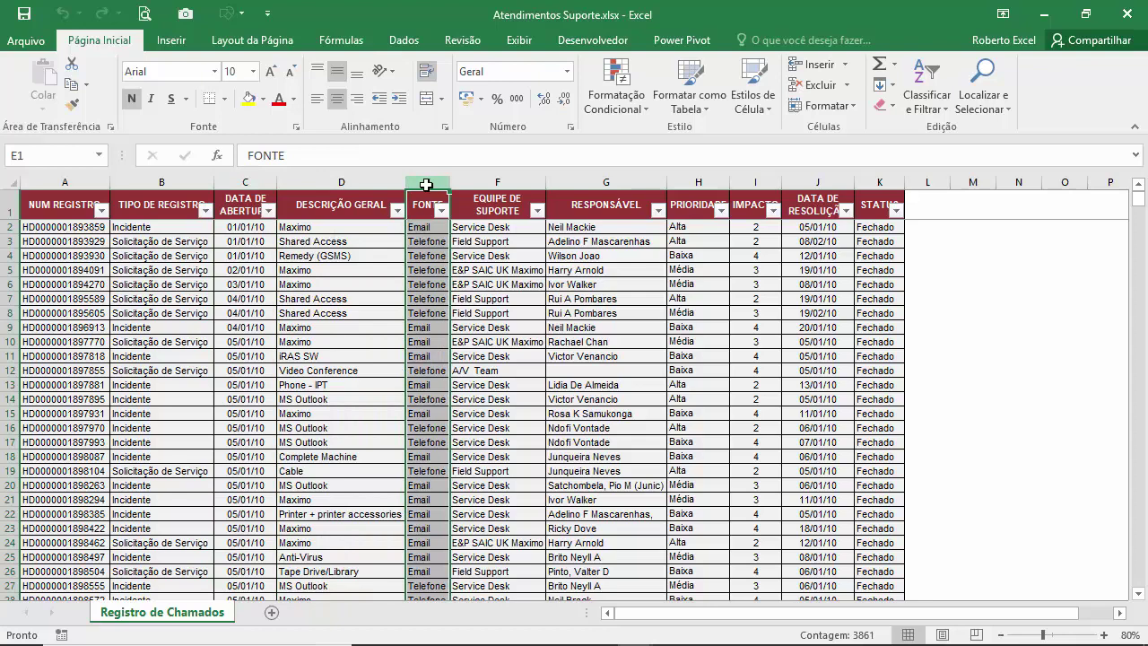
left_click(593, 182)
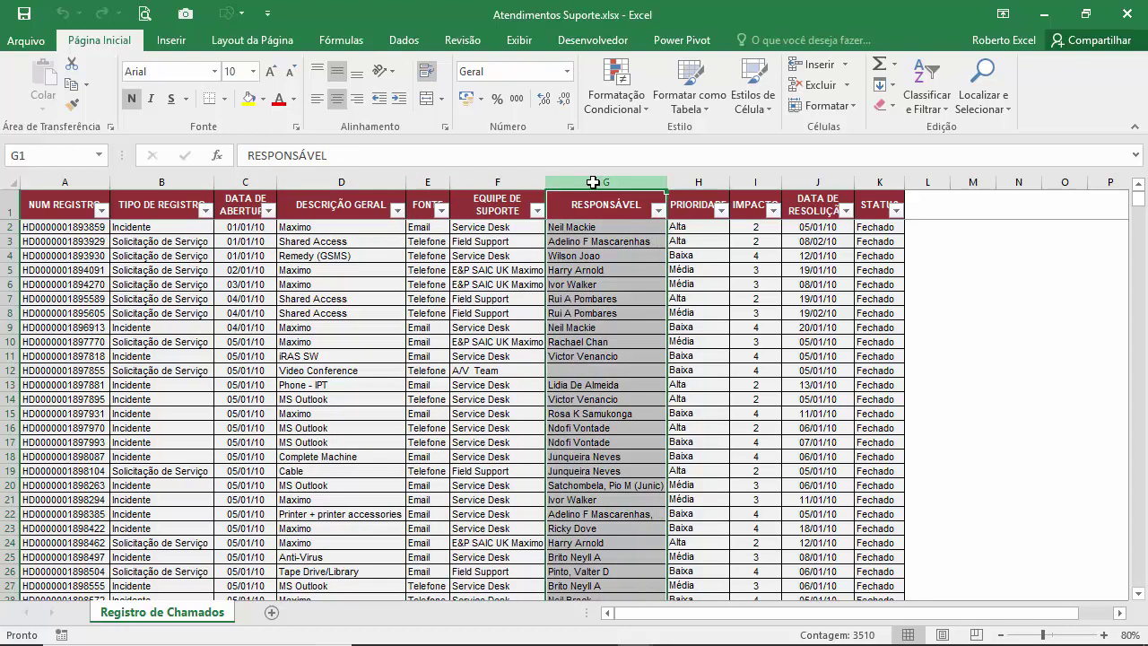
left_click(683, 182)
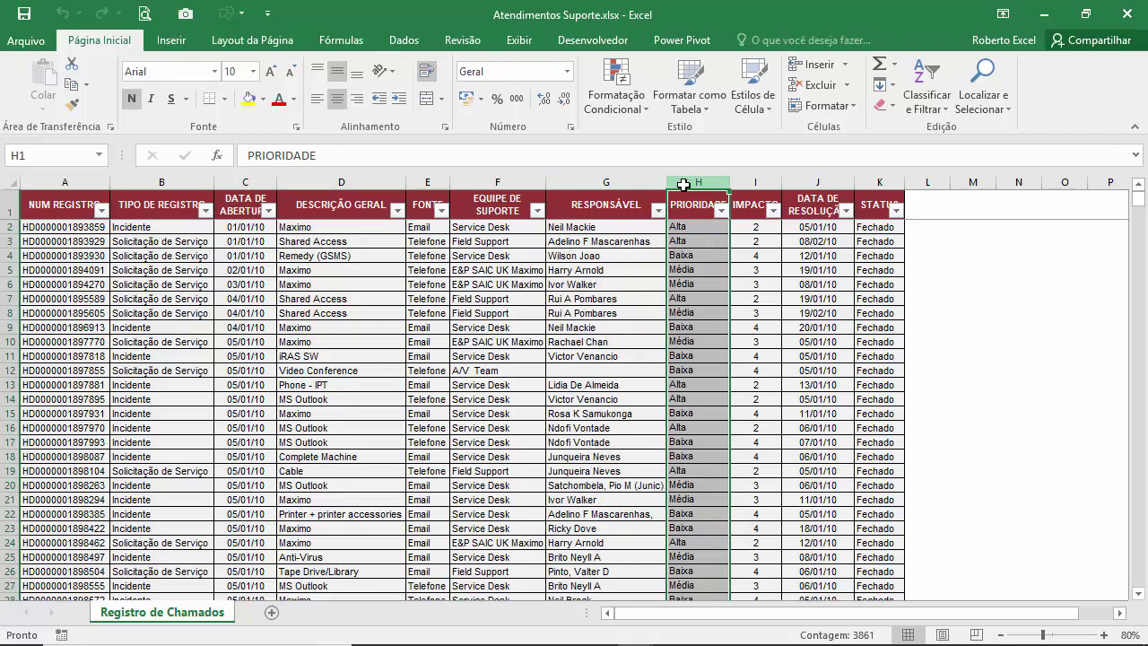
left_click(76, 205)
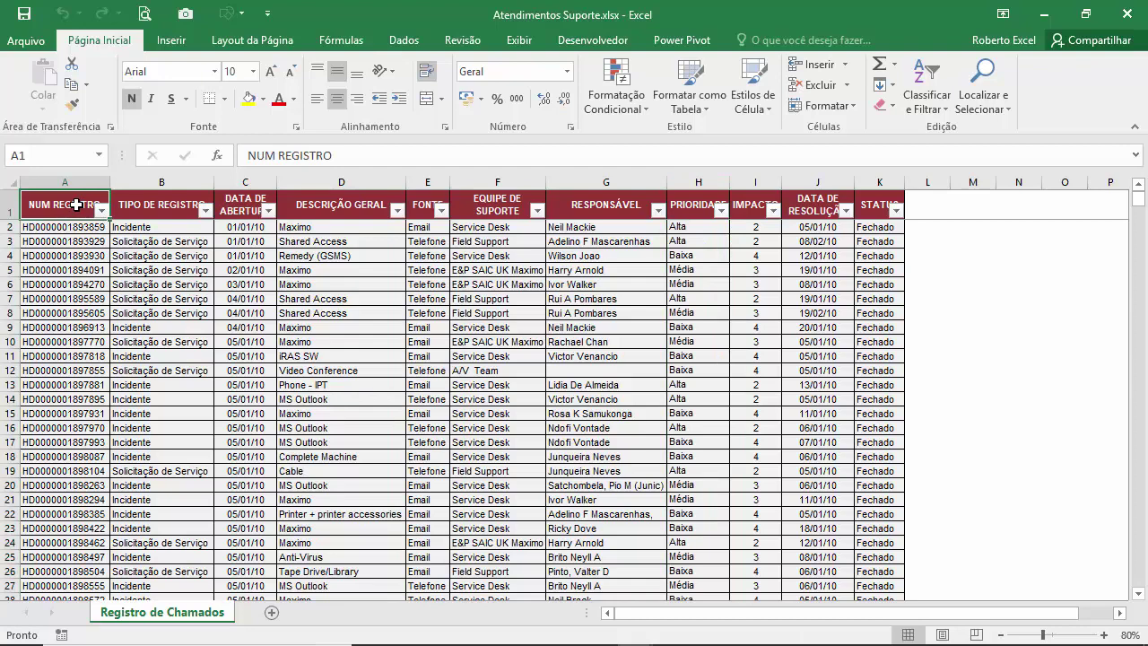
left_click(1127, 16)
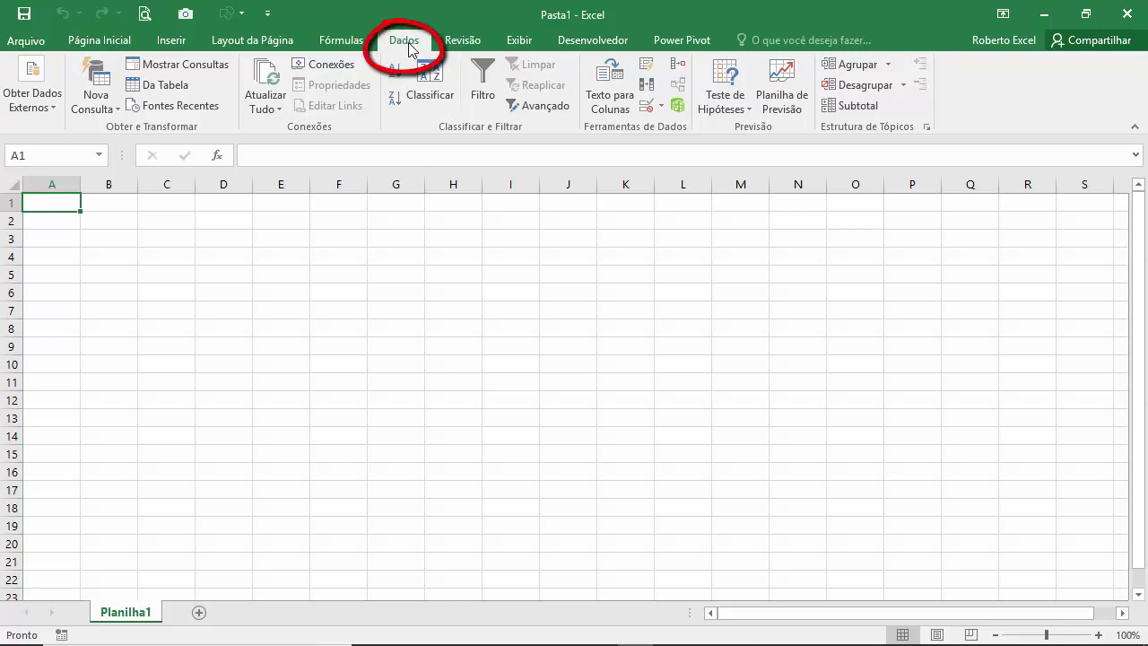
Start the Data Connection Wizard for external data in the blank workbook and choose DSN ODBC as the source type.
left_click(51, 115)
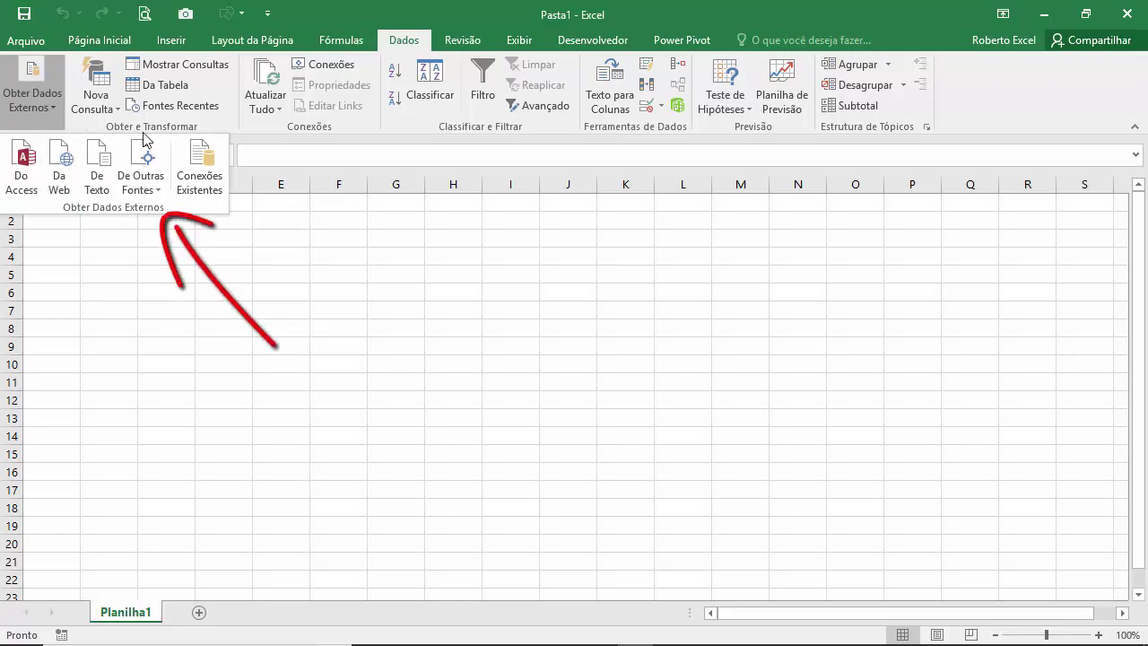
left_click(156, 192)
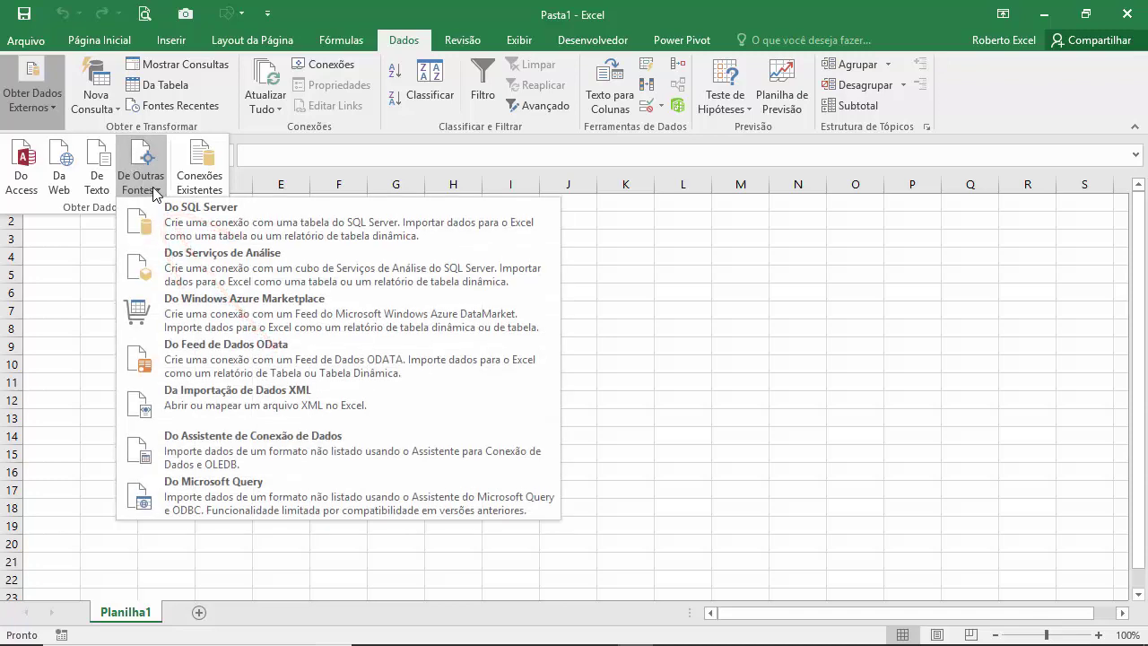
left_click(368, 435)
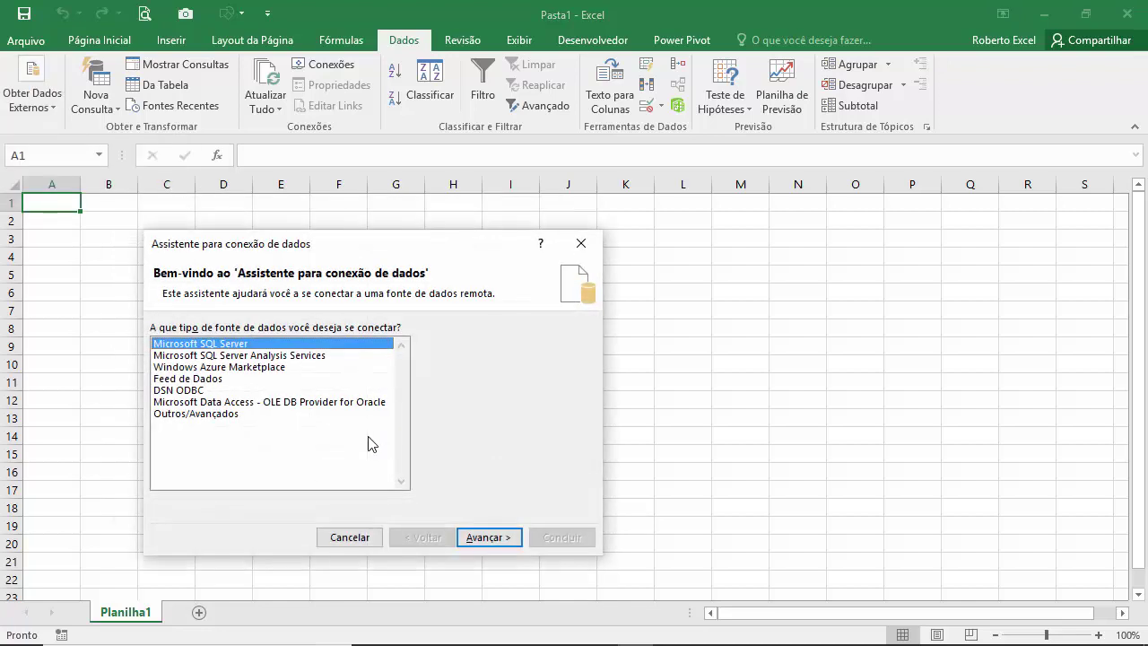
left_click_drag(420, 255, 585, 210)
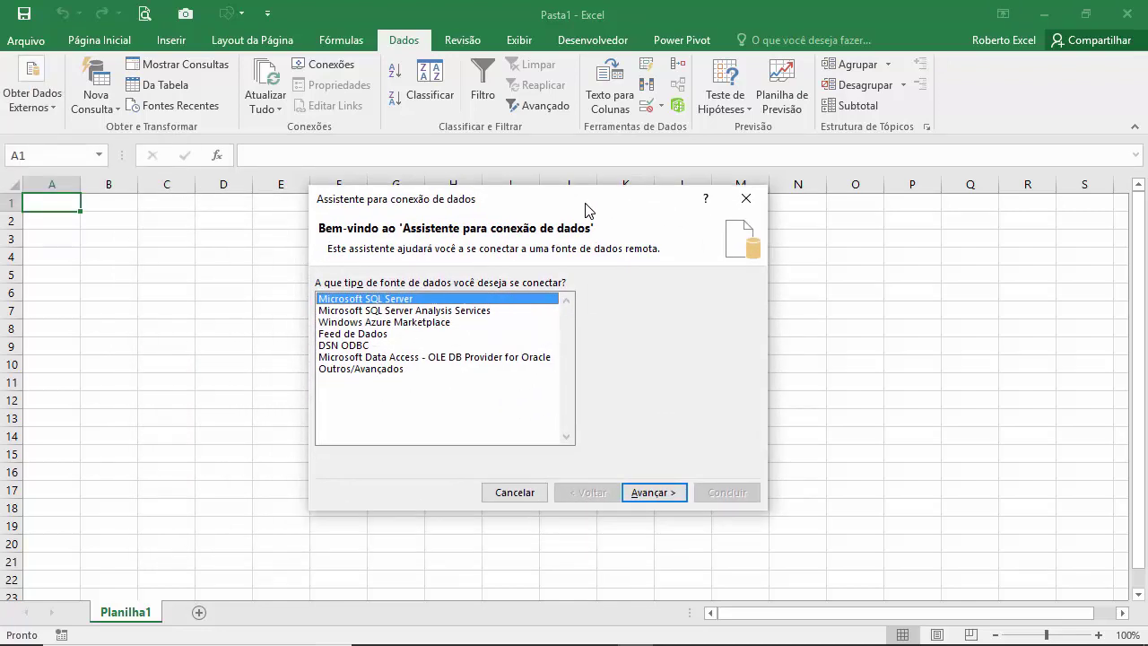
left_click(349, 348)
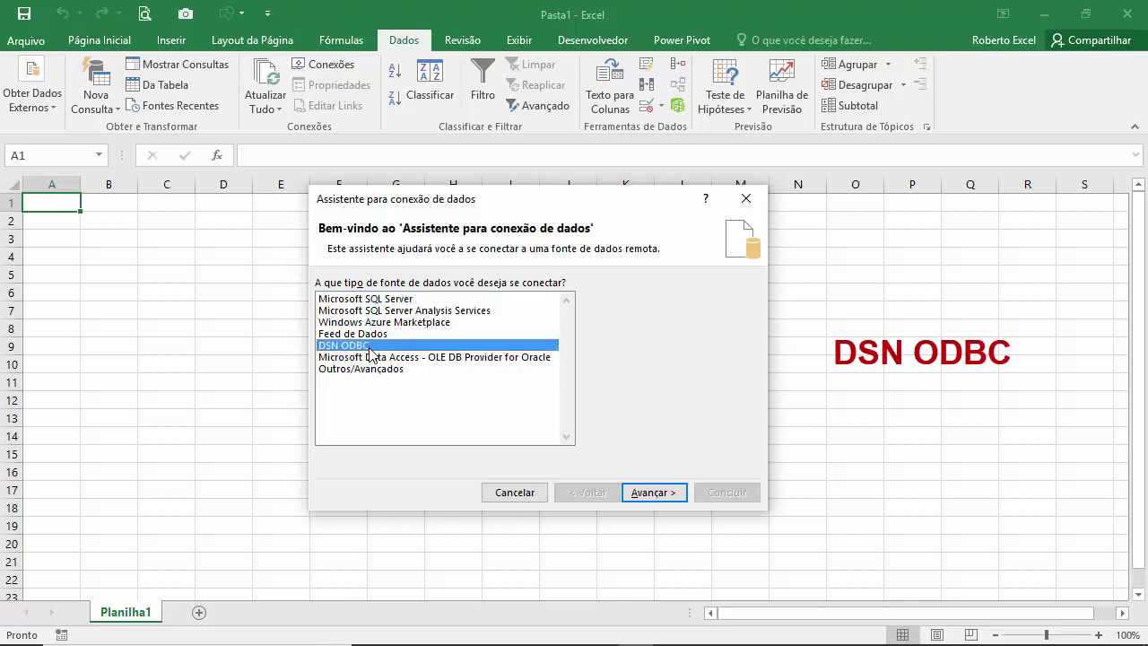
left_click(652, 493)
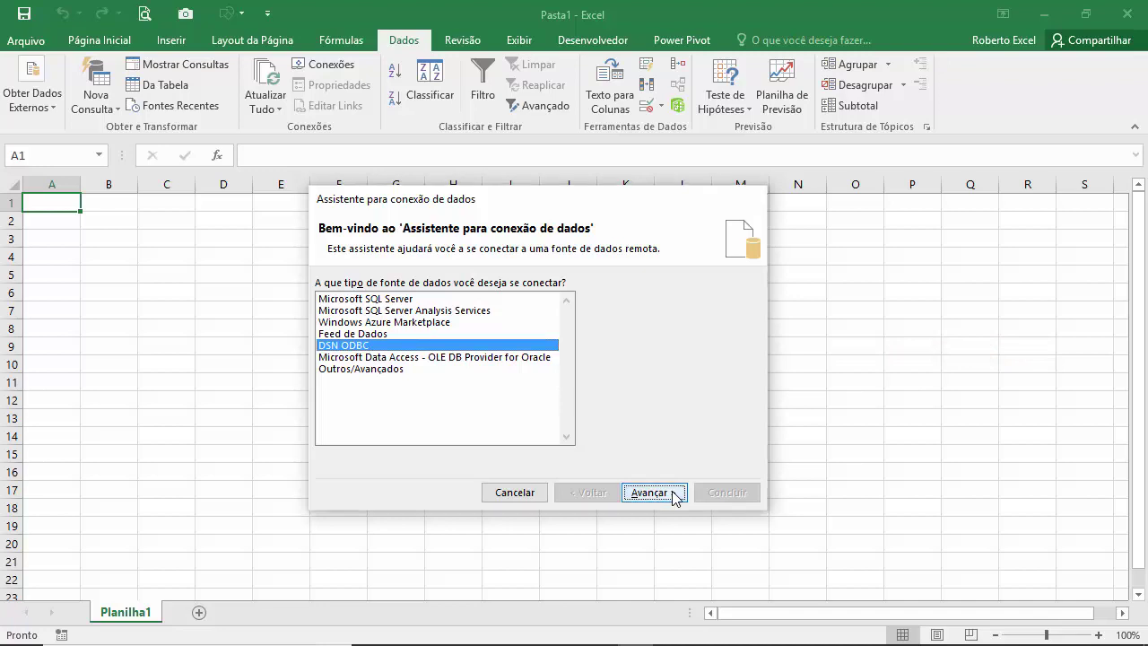
Connect through the Excel Files ODBC source to the 'Registro de Chamados$' table of Atendimentos Suporte.xlsx.
left_click_drag(577, 208, 611, 193)
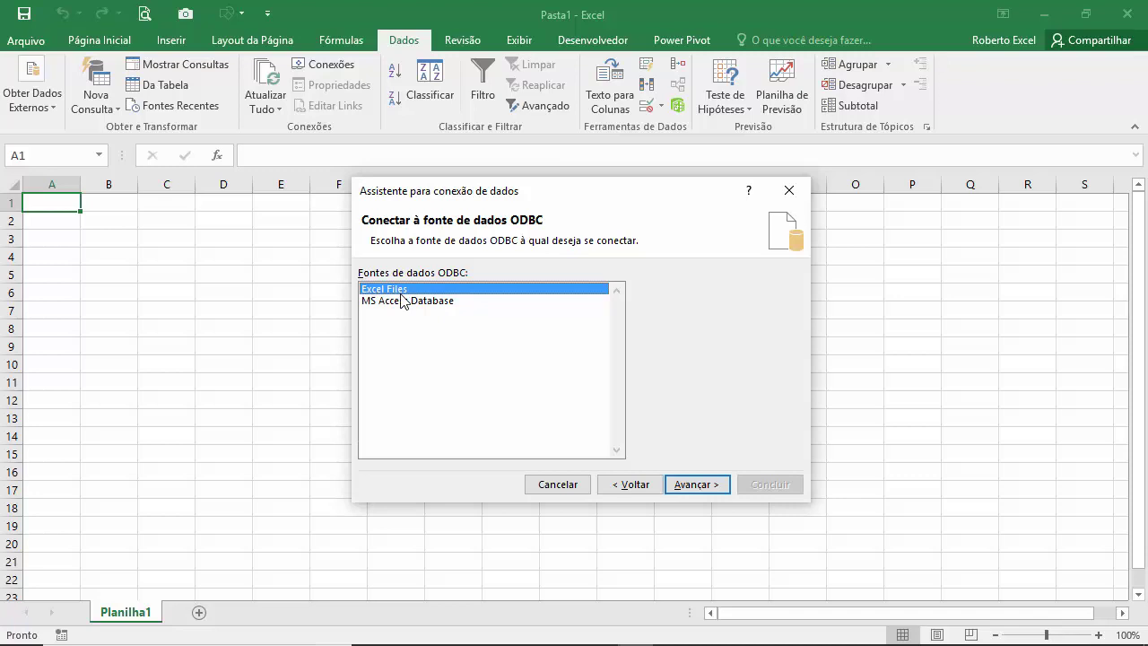
left_click(698, 485)
left_click_drag(597, 267, 590, 183)
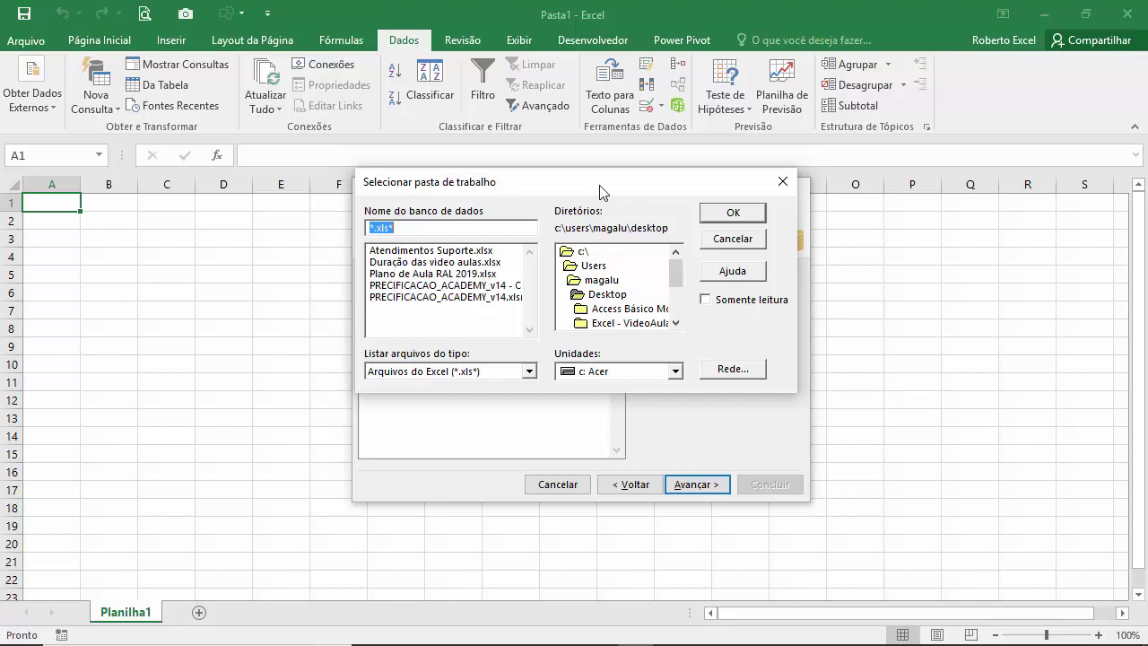
left_click(434, 252)
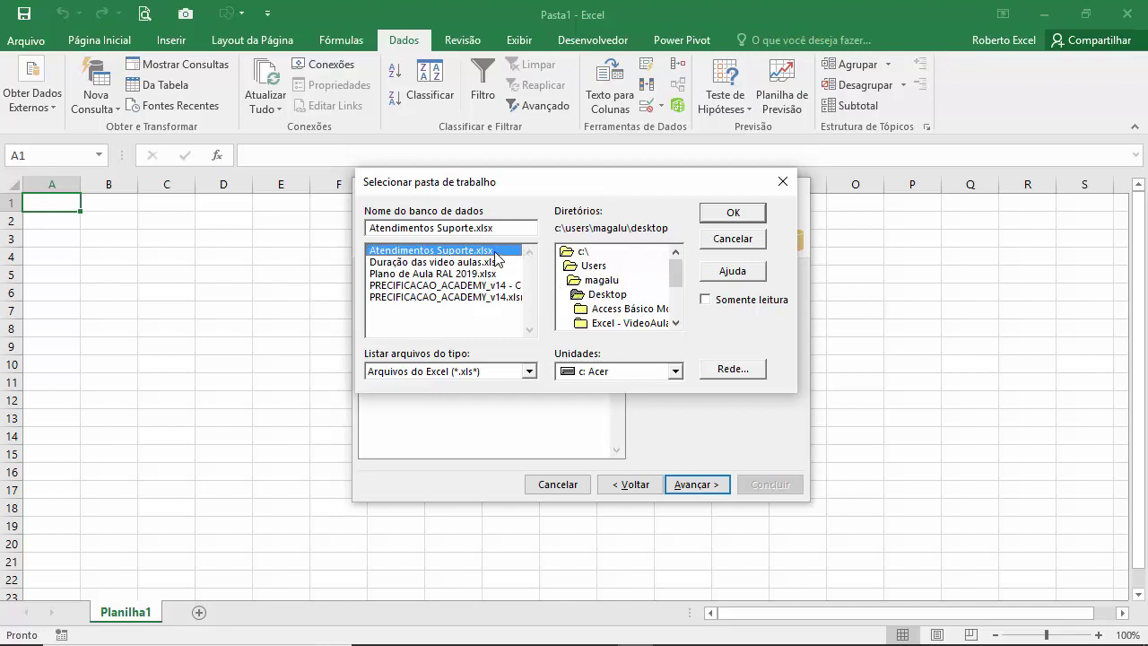
left_click(727, 215)
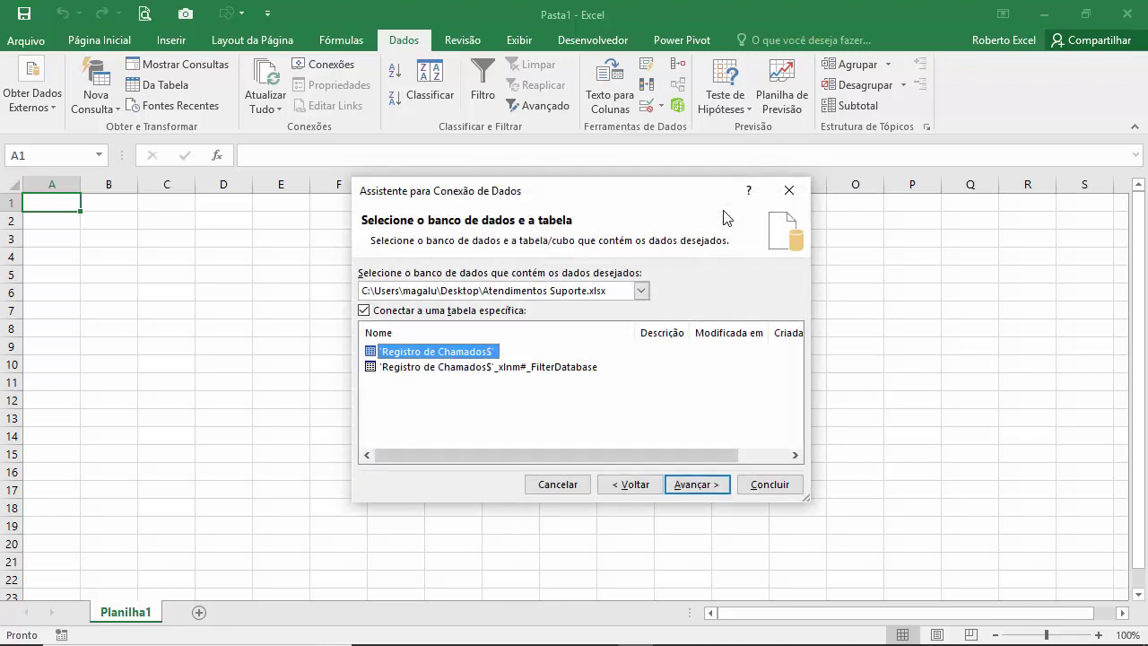
left_click_drag(672, 199, 682, 215)
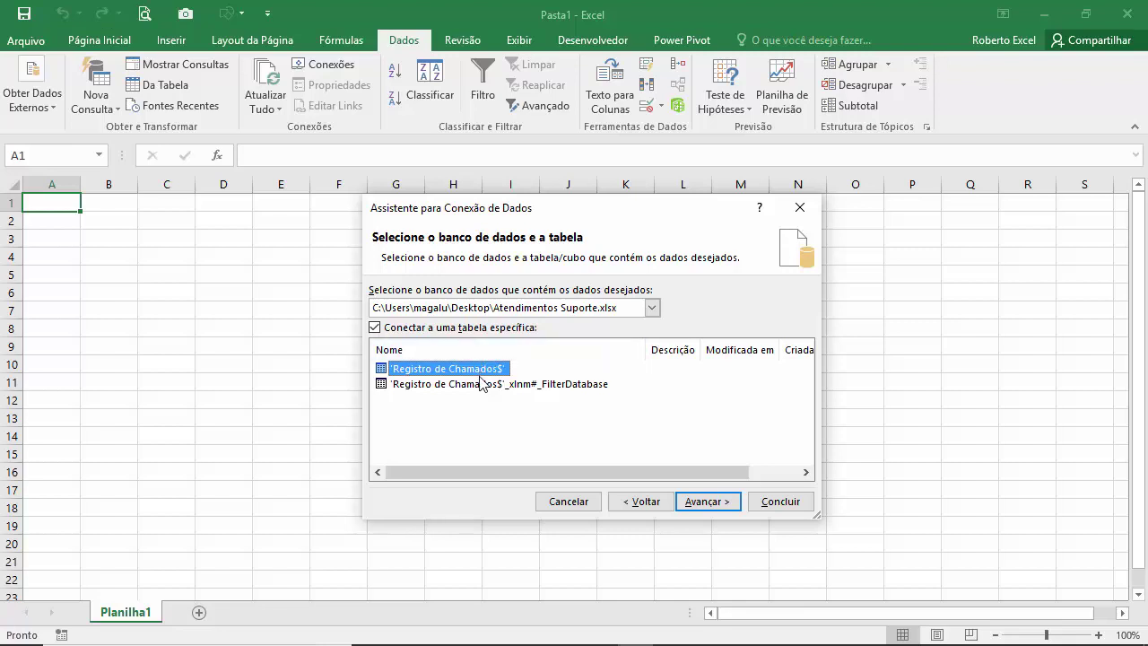
left_click(715, 504)
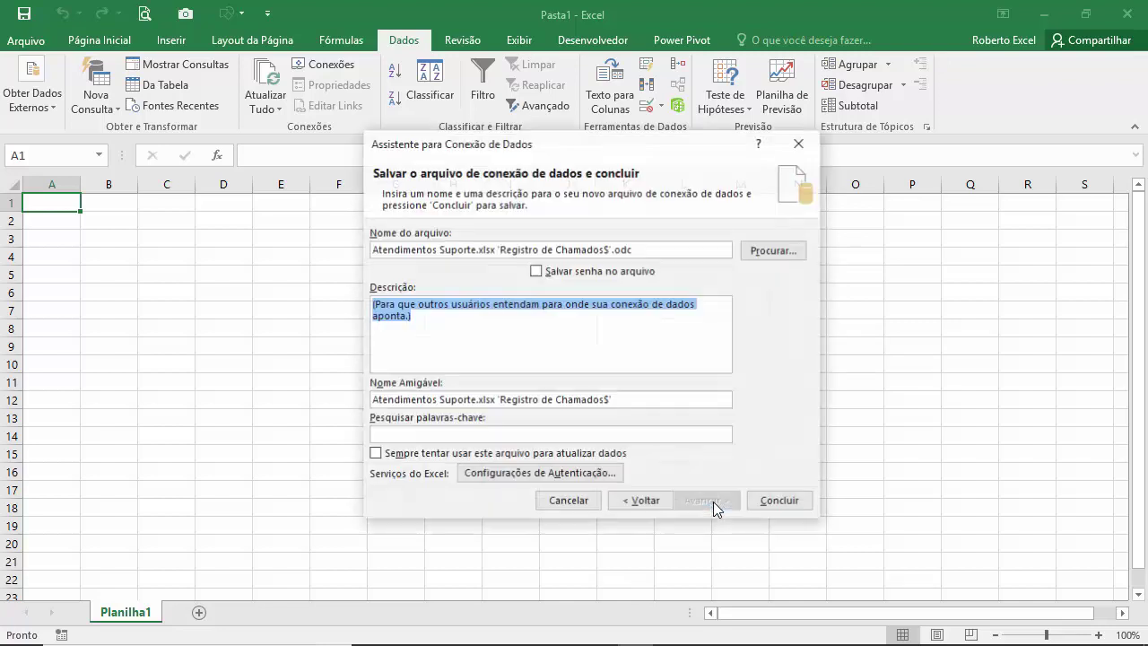
Shorten the data connection's file name to Atendimentos.odc.
left_click(611, 248)
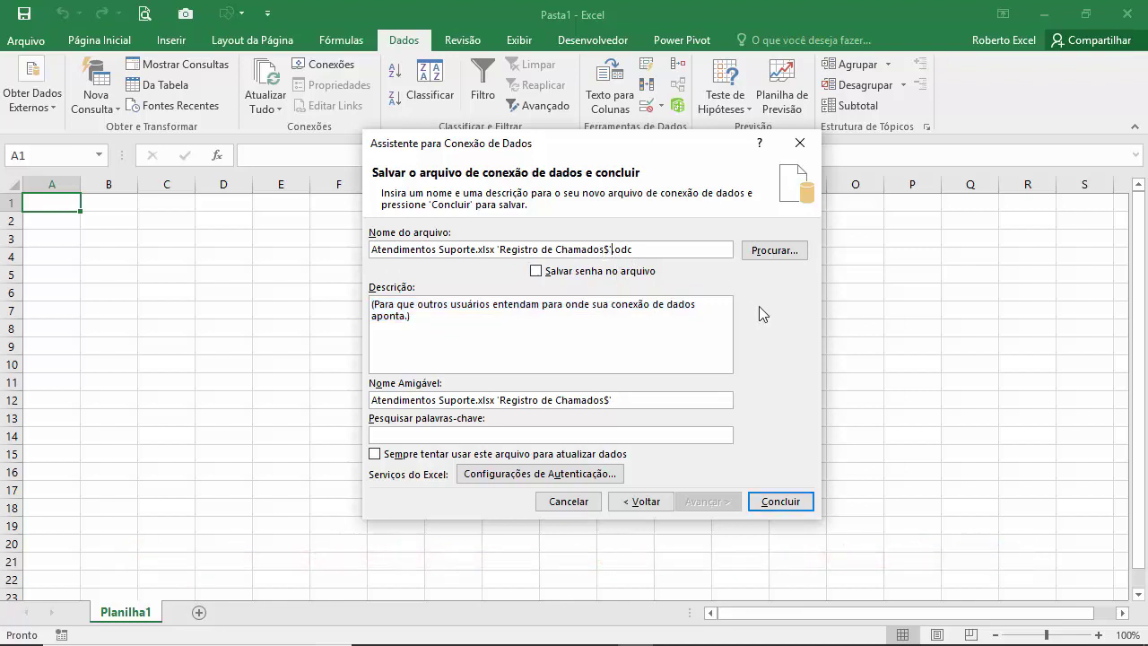
key("BackSpace")
key("BackSpace")
key("BackSpace")
key("BackSpace")
key("BackSpace")
key("BackSpace")
key("BackSpace")
key("BackSpace")
key("BackSpace")
key("BackSpace")
key("BackSpace")
key("BackSpace")
key("BackSpace")
key("BackSpace")
key("BackSpace")
key("BackSpace")
key("BackSpace")
key("BackSpace")
key("BackSpace")
key("BackSpace")
key("BackSpace")
key("BackSpace")
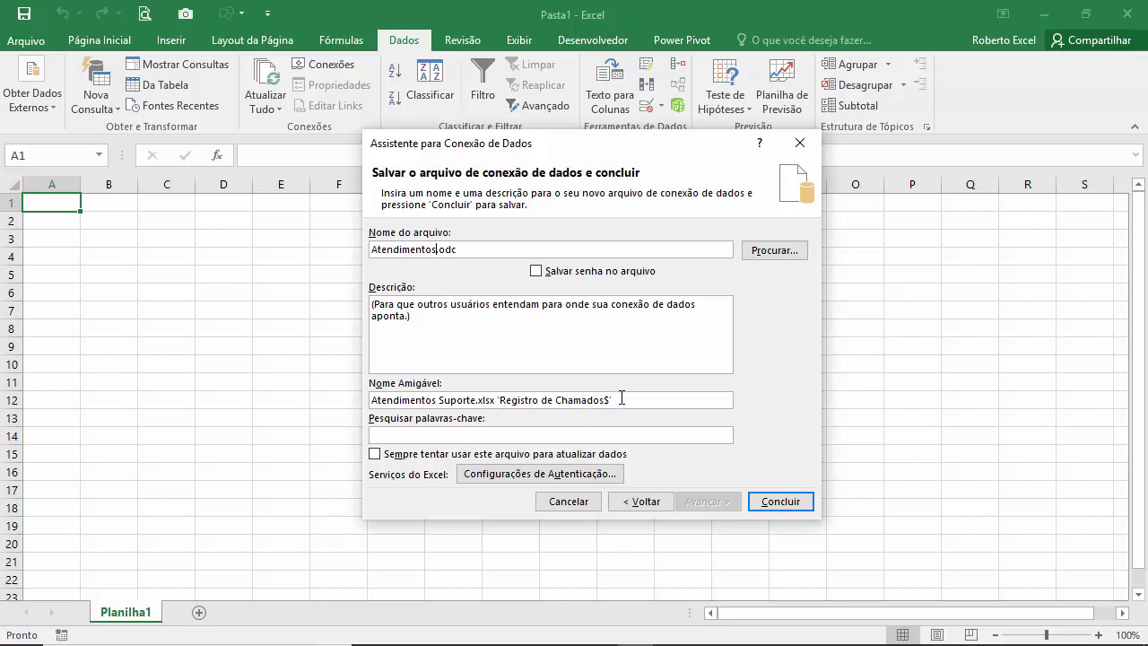
Set the connection's friendly name to Chamados and finish the connection wizard.
left_click_drag(625, 399, 357, 400)
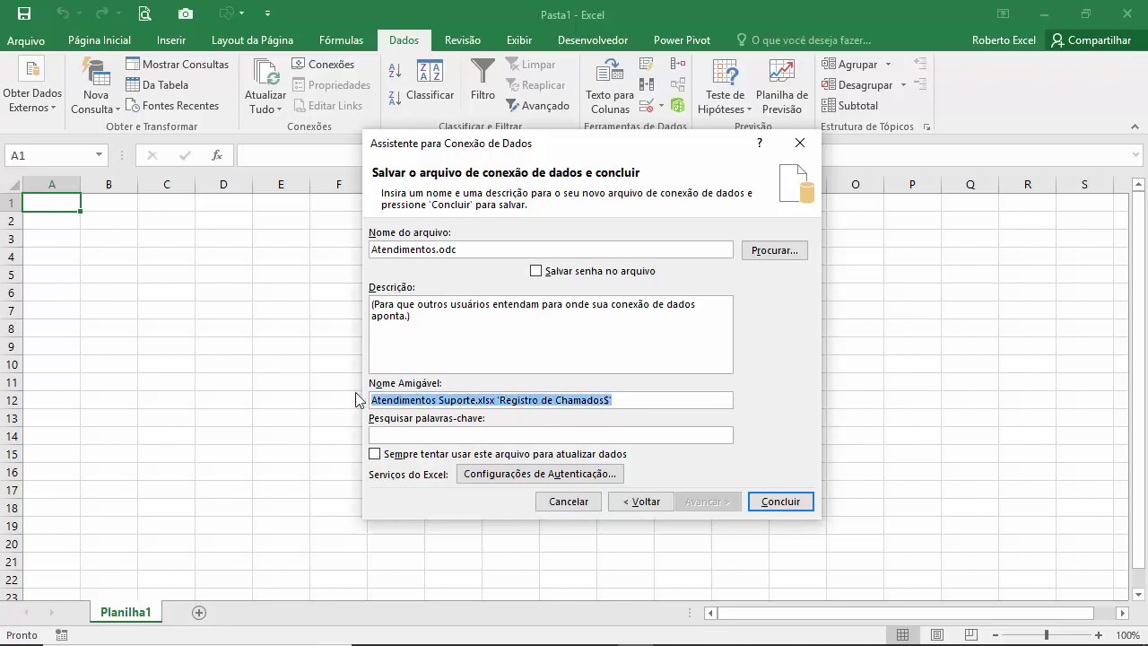
key("BackSpace")
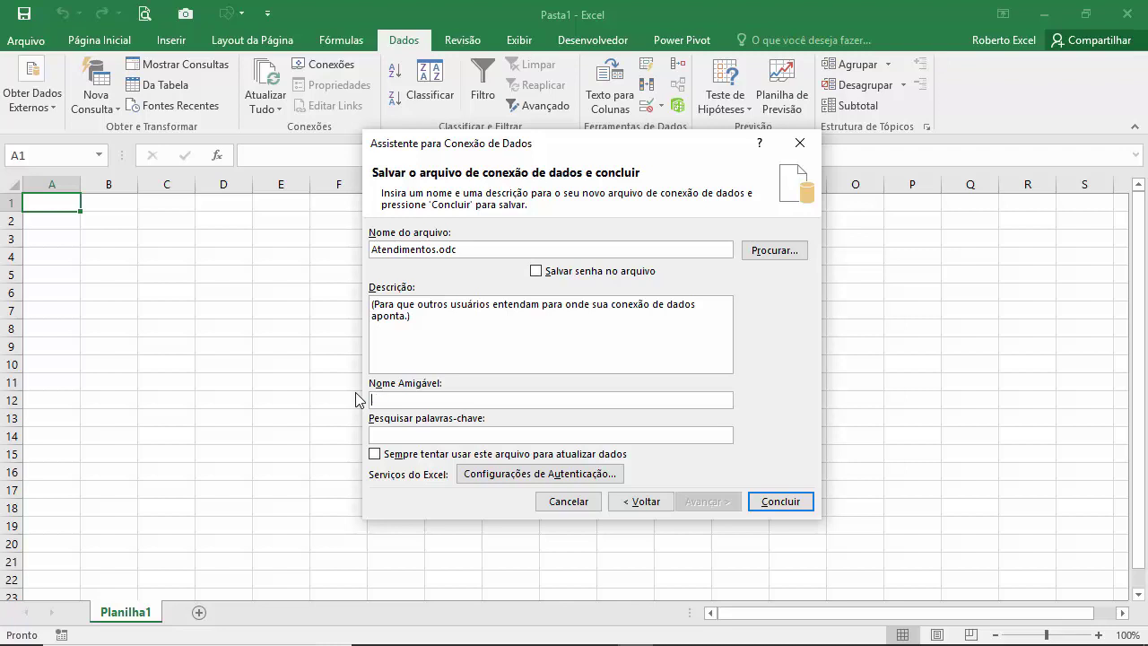
type("hamados")
left_click(797, 502)
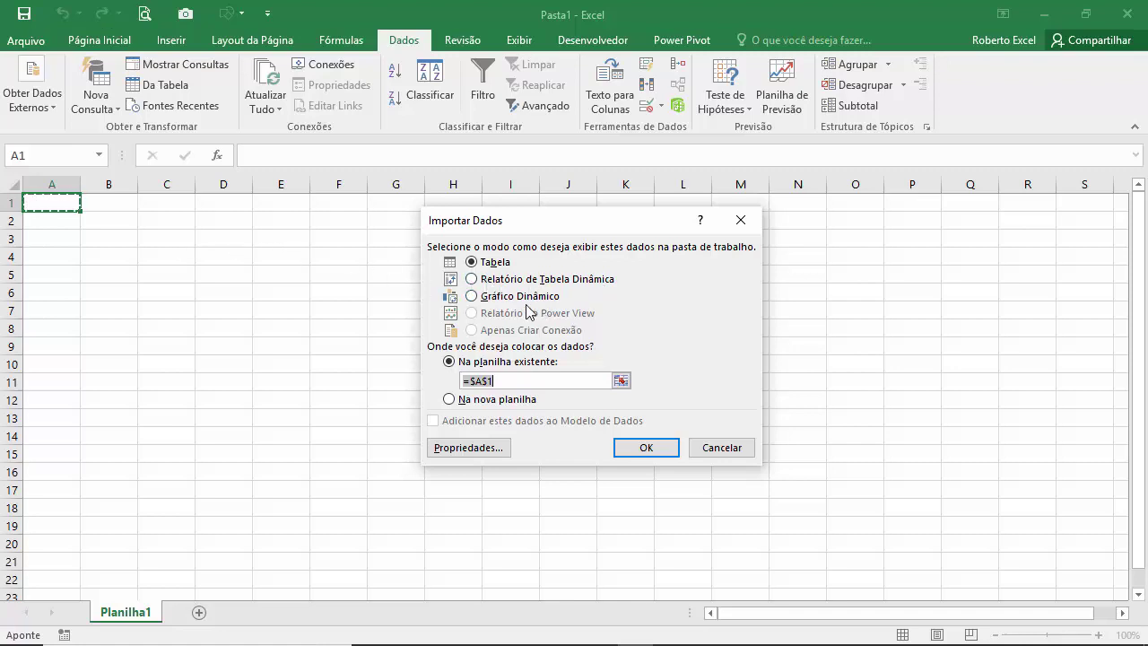
Import the data as a PivotTable report at A1 of the existing sheet, with FONTE as rows and the count of EQUIPE DE SUPORTE as values.
left_click(473, 280)
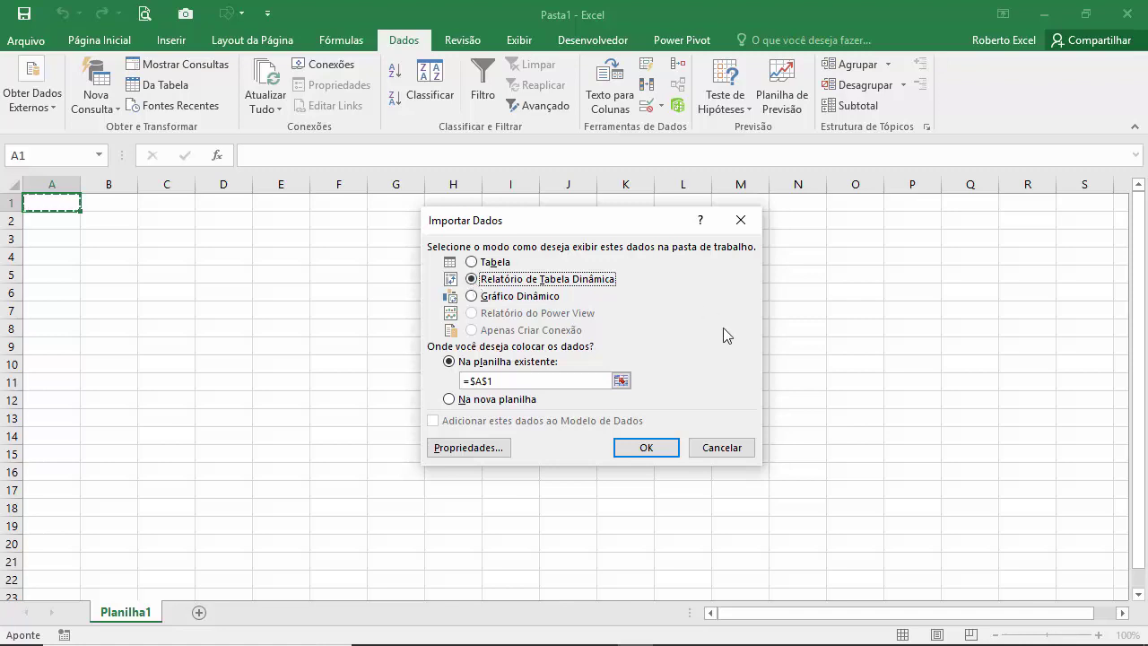
left_click(646, 447)
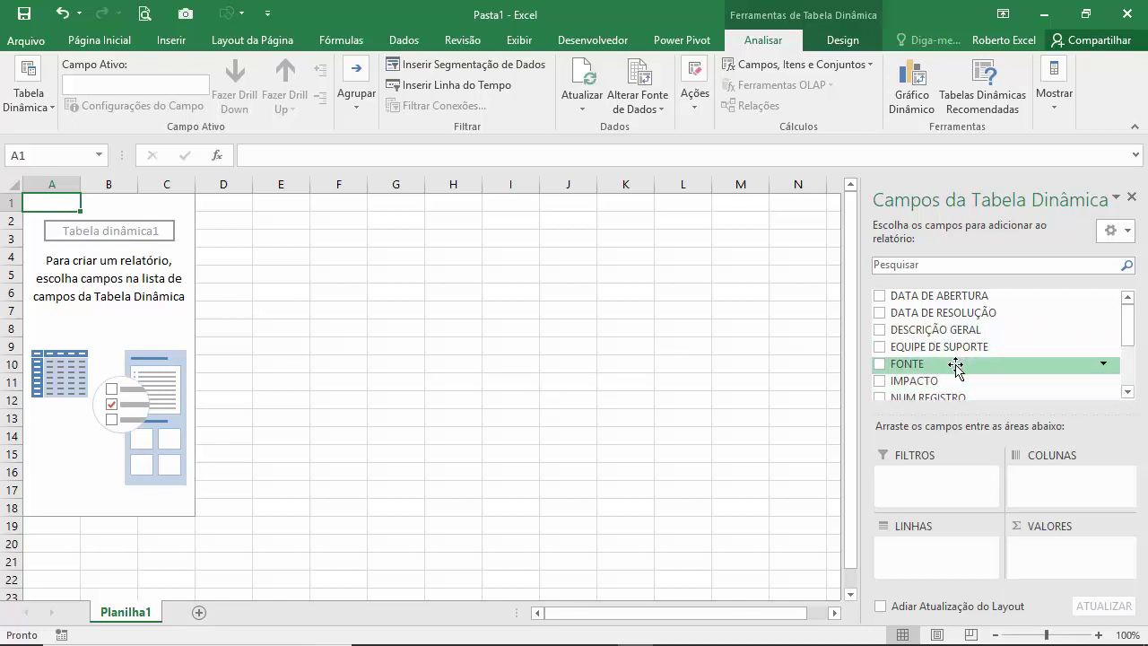
left_click_drag(956, 366, 939, 556)
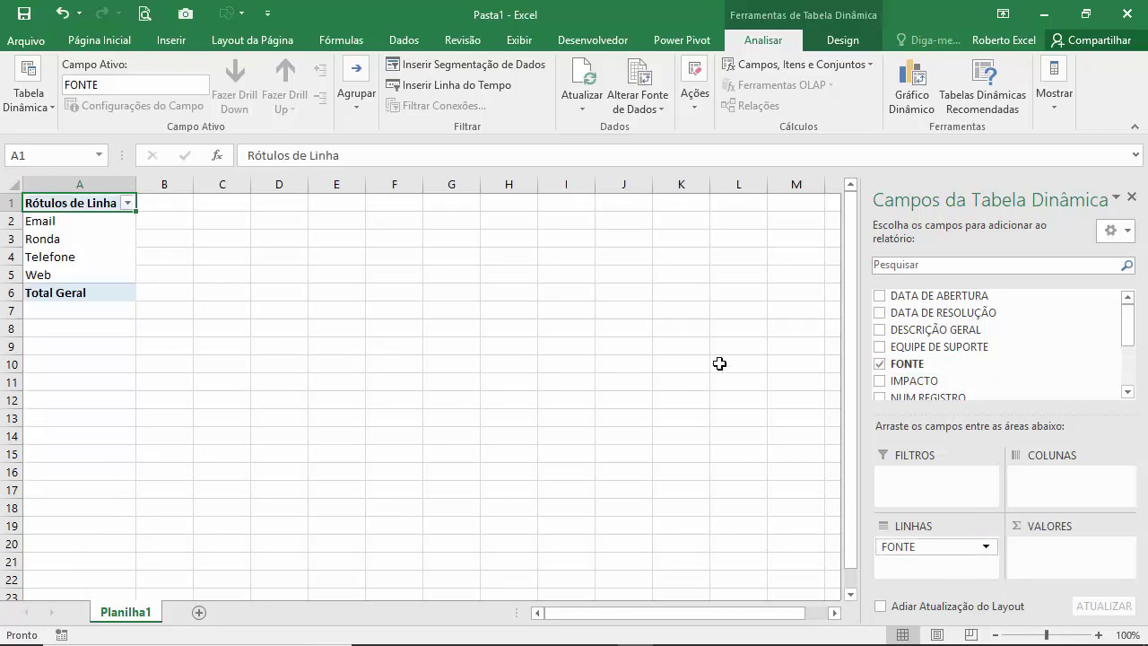
left_click_drag(950, 350, 1070, 566)
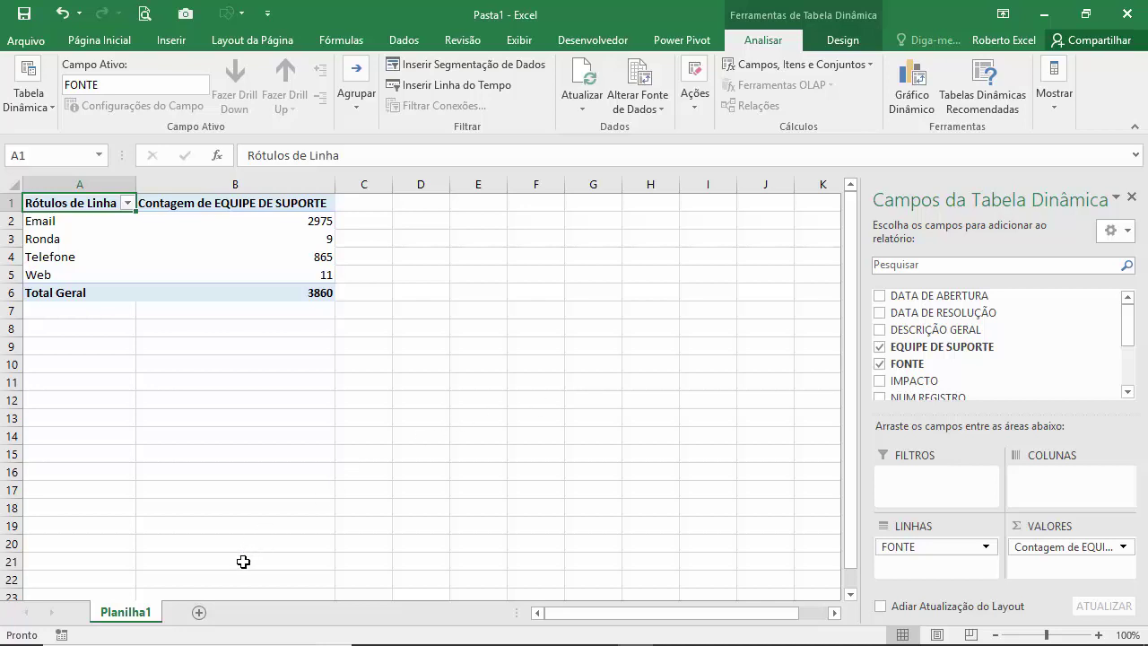
Add a new sheet and create a PivotTable at its cell A1 from the external Chamados connection file stored on this computer.
left_click(199, 615)
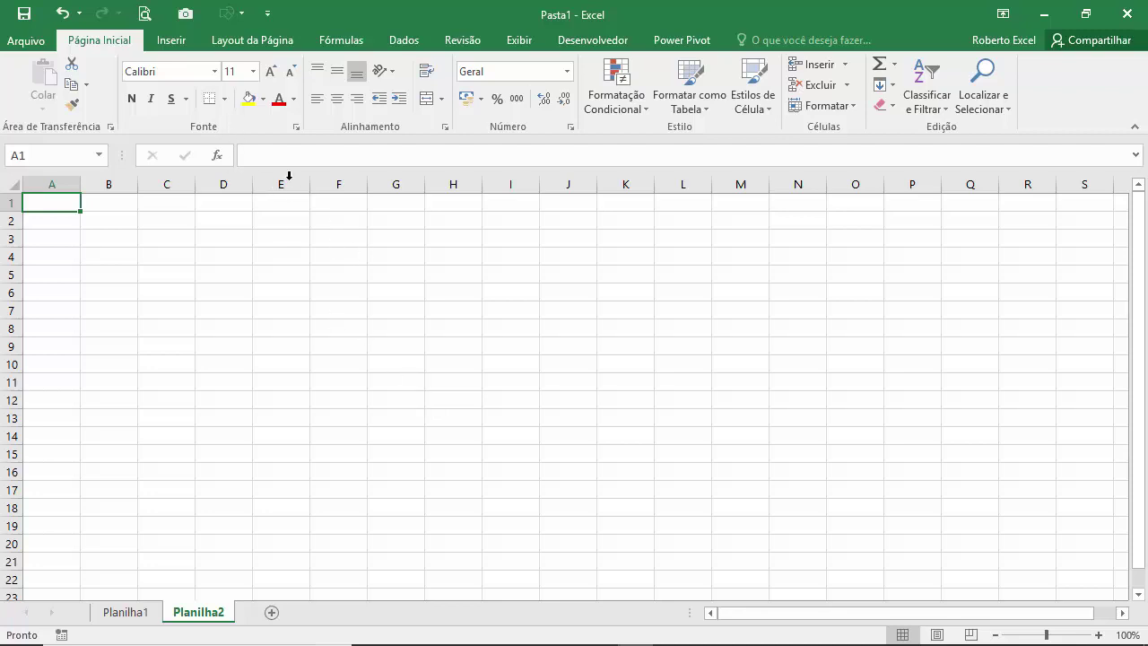
left_click(173, 41)
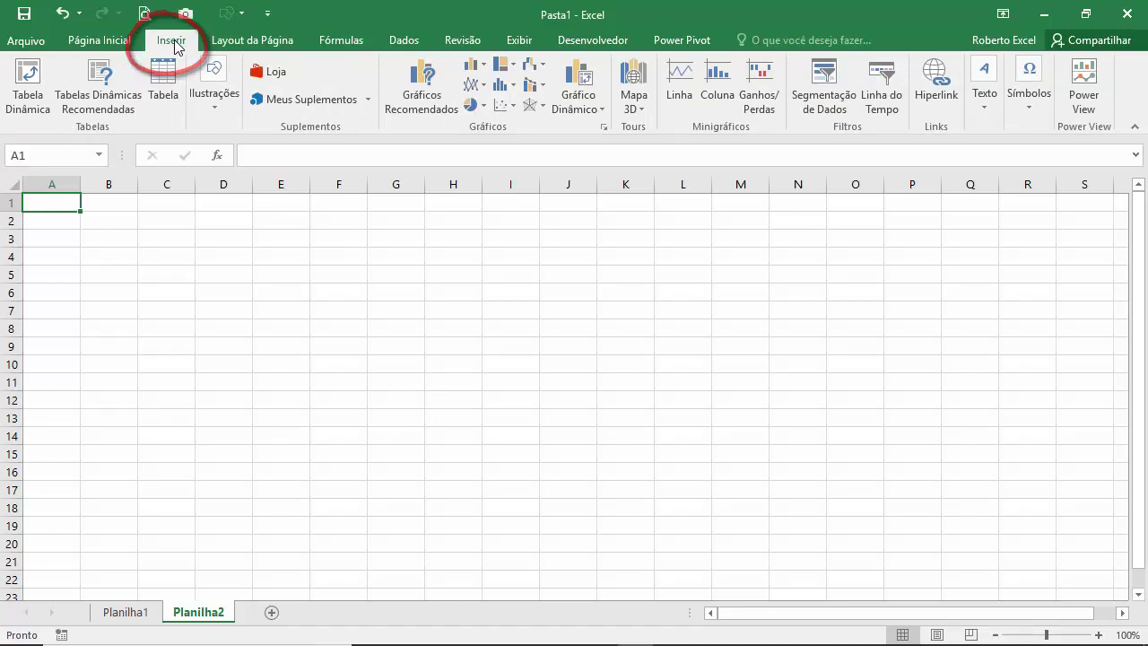
left_click(29, 81)
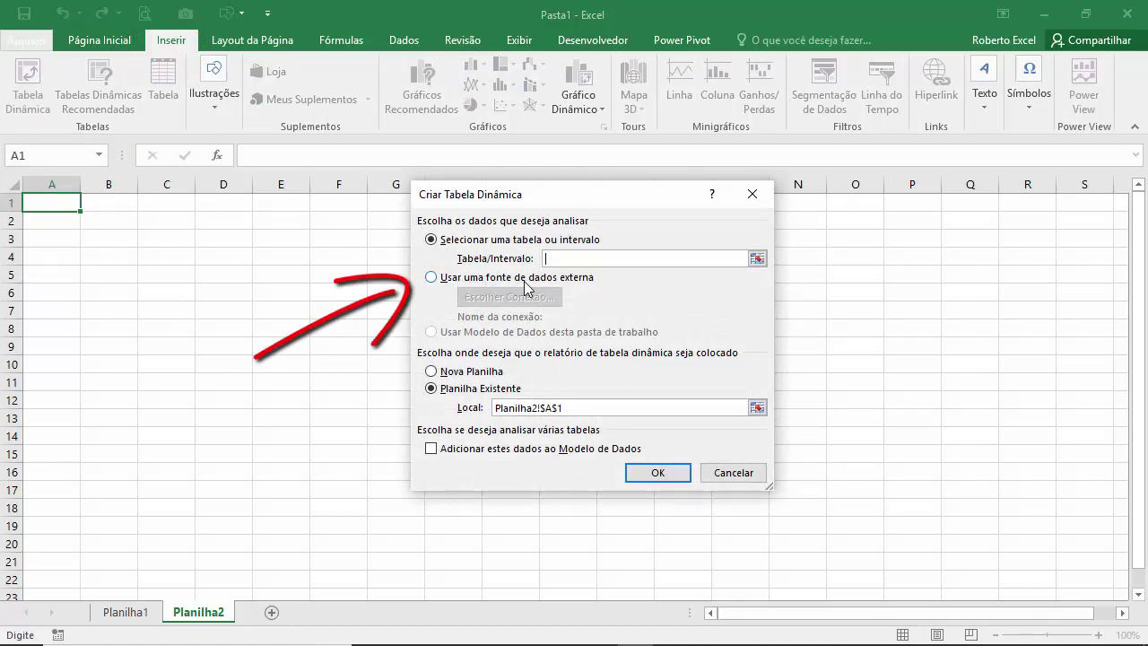
left_click(455, 278)
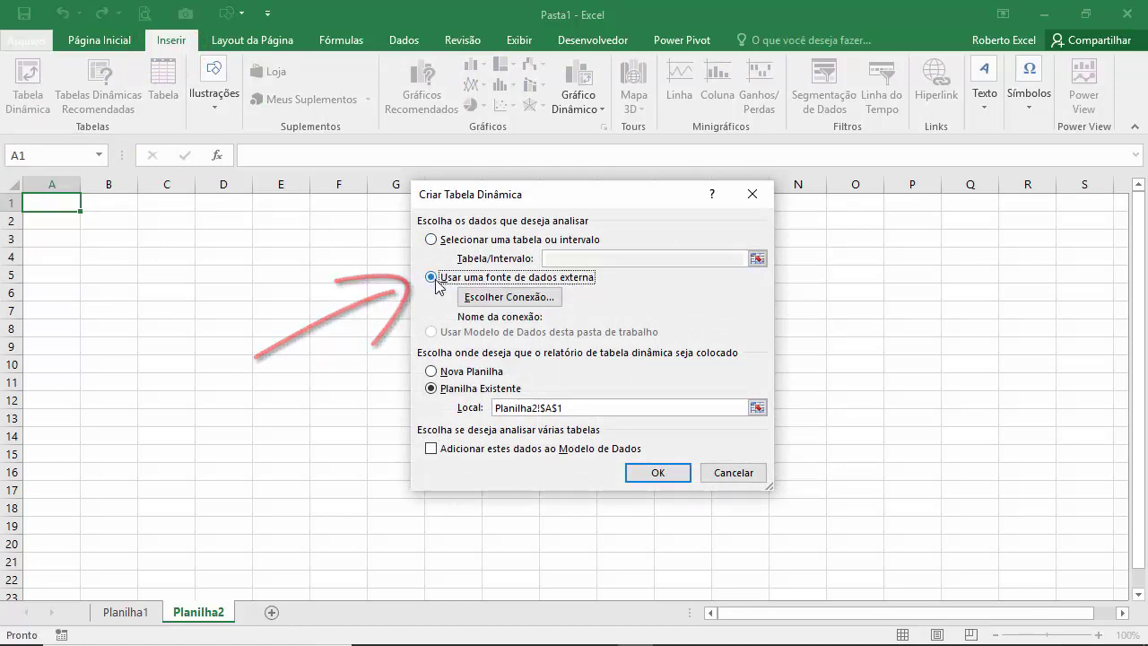
left_click(517, 303)
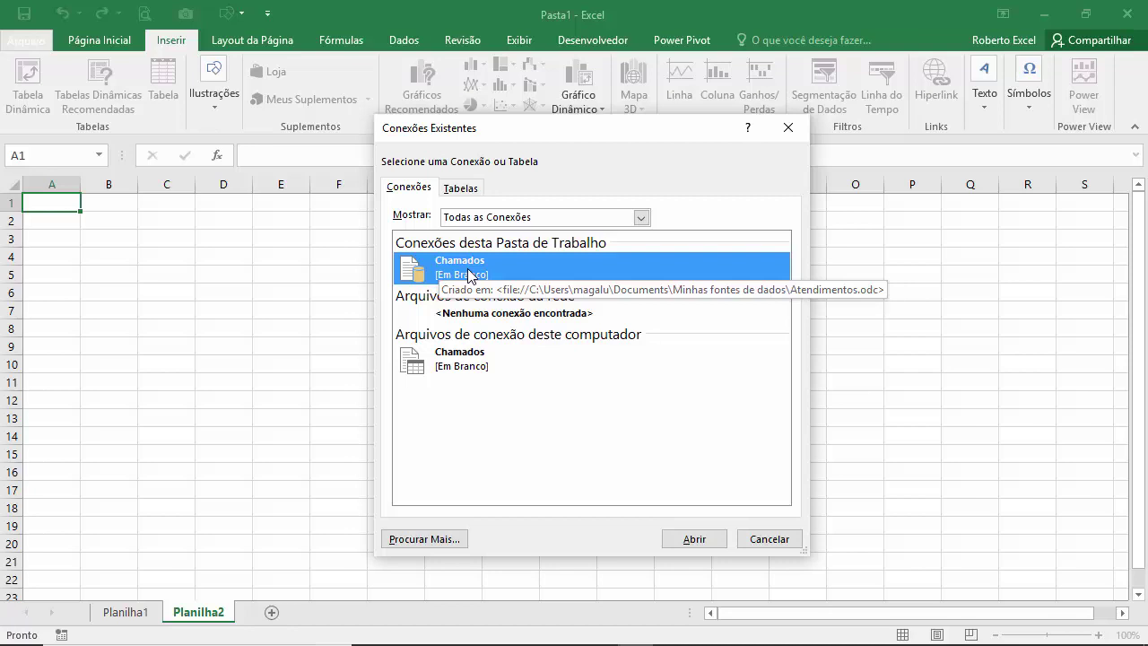
left_click(472, 363)
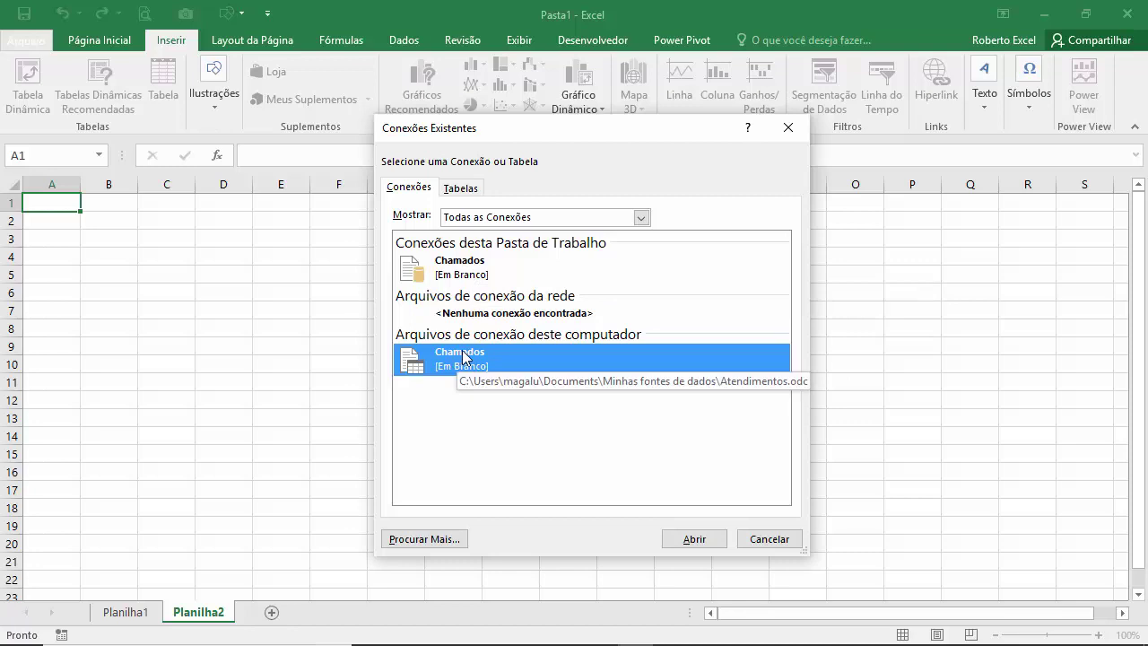
left_click(692, 538)
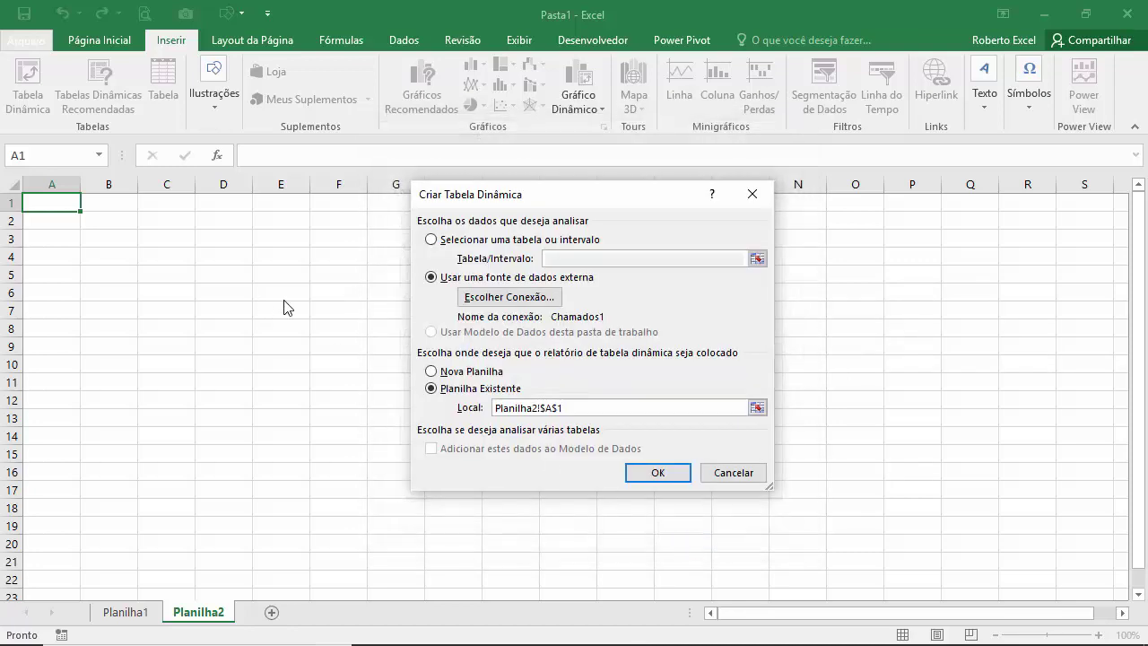
left_click(658, 471)
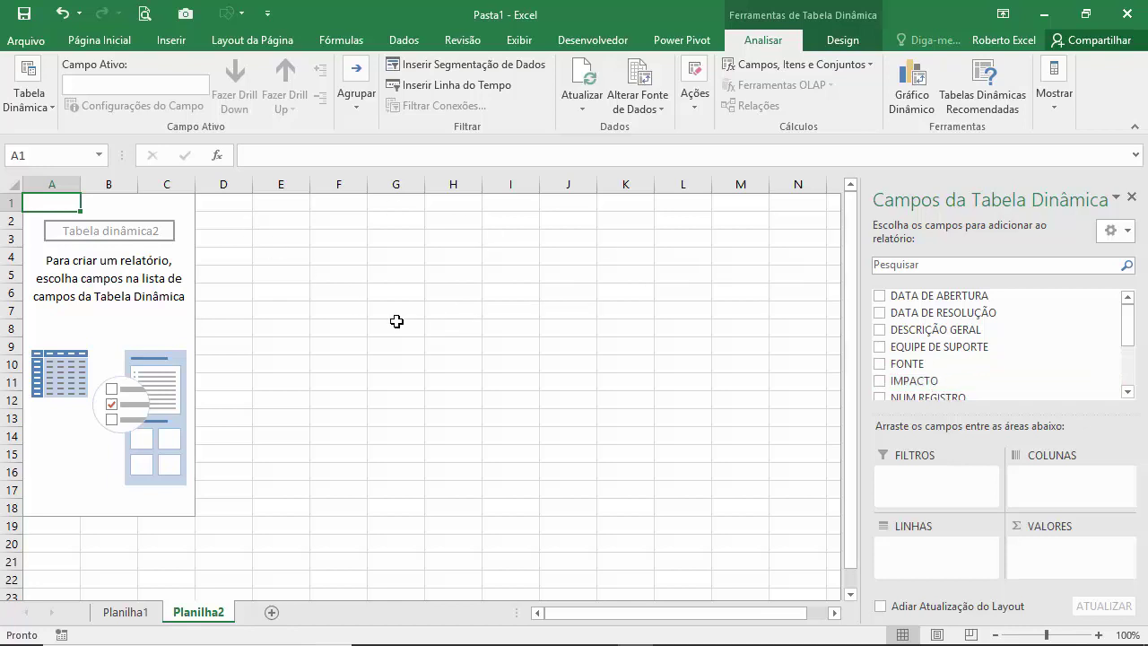
Compare the PivotTables on Planilha1 and Planilha2.
left_click(142, 613)
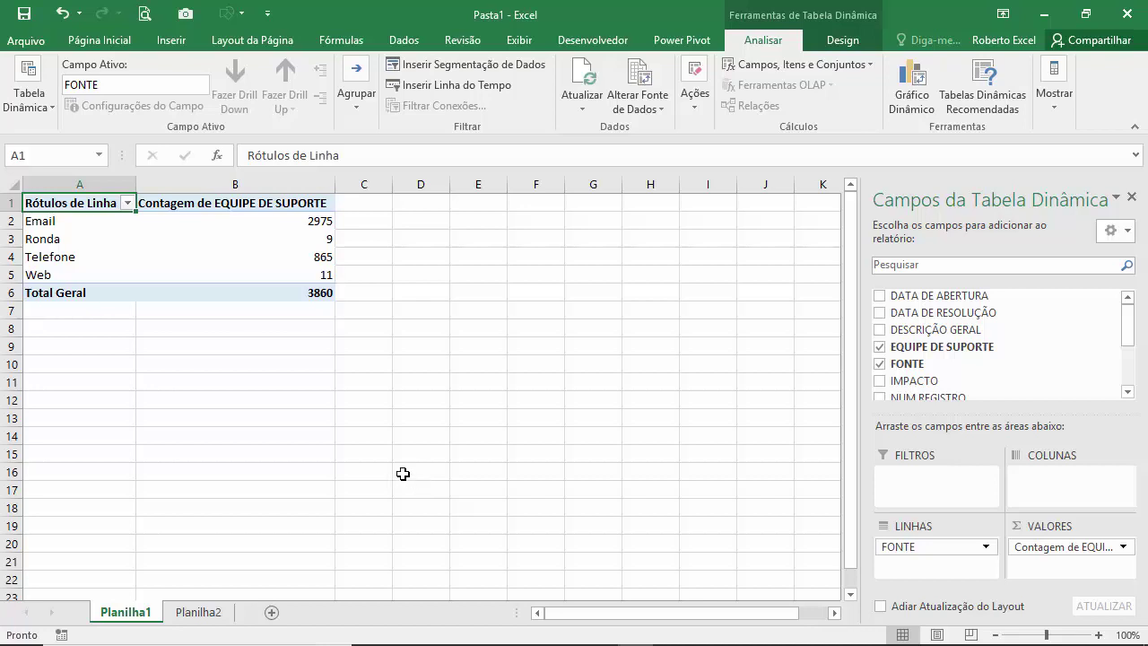
left_click(198, 613)
left_click(141, 616)
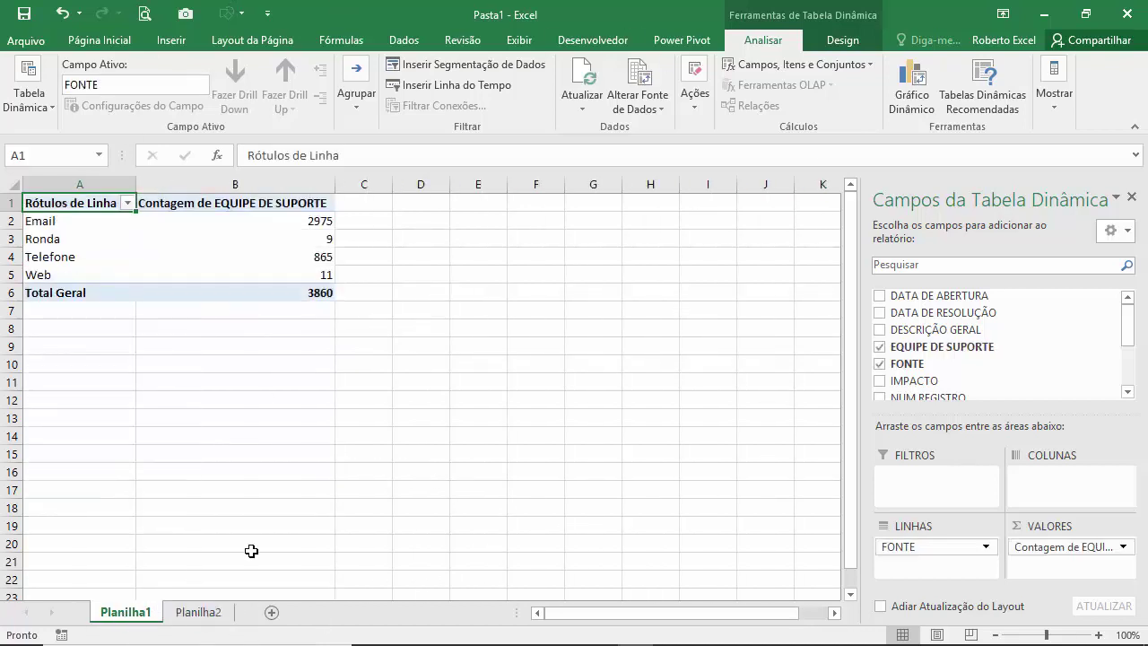